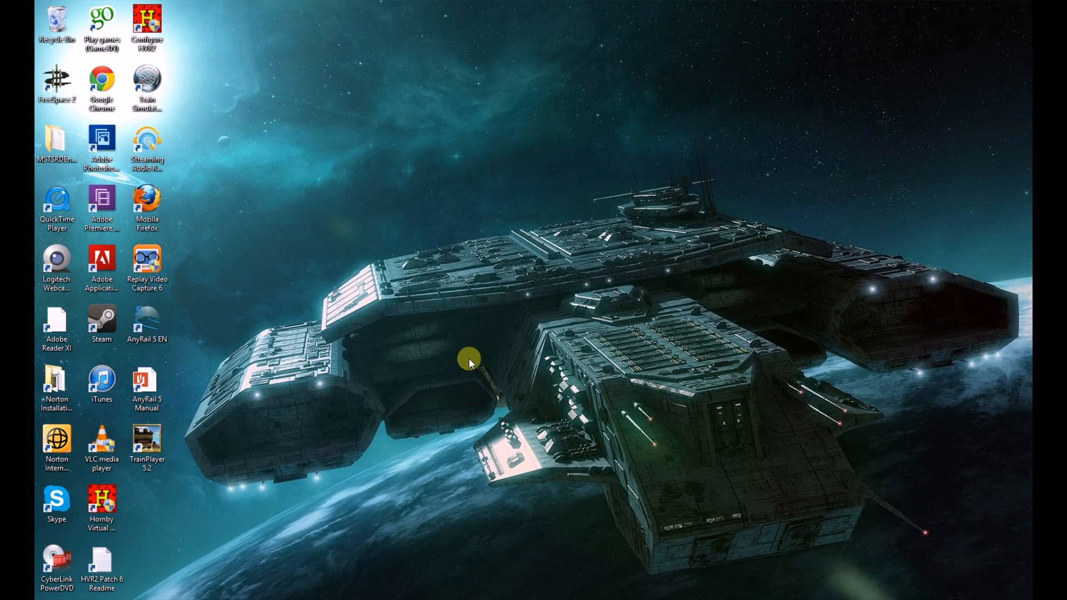
Start AnyRail and open the recent design AnyRail_FlexTrack_Demo.any.
{"action": "double_click", "coordinate": [147, 322]}
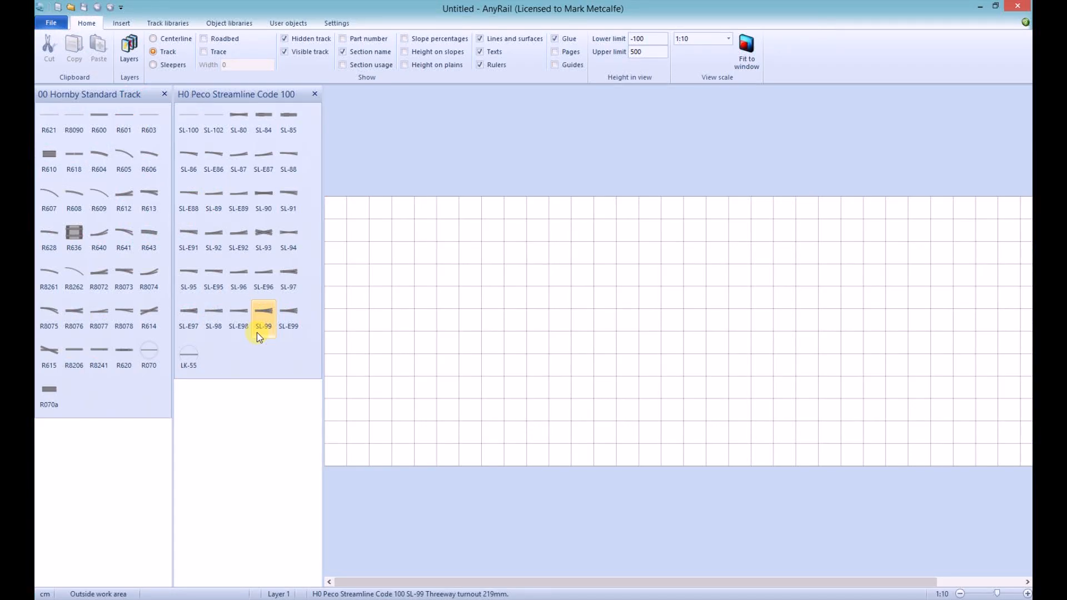
{"action": "left_click", "coordinate": [51, 23]}
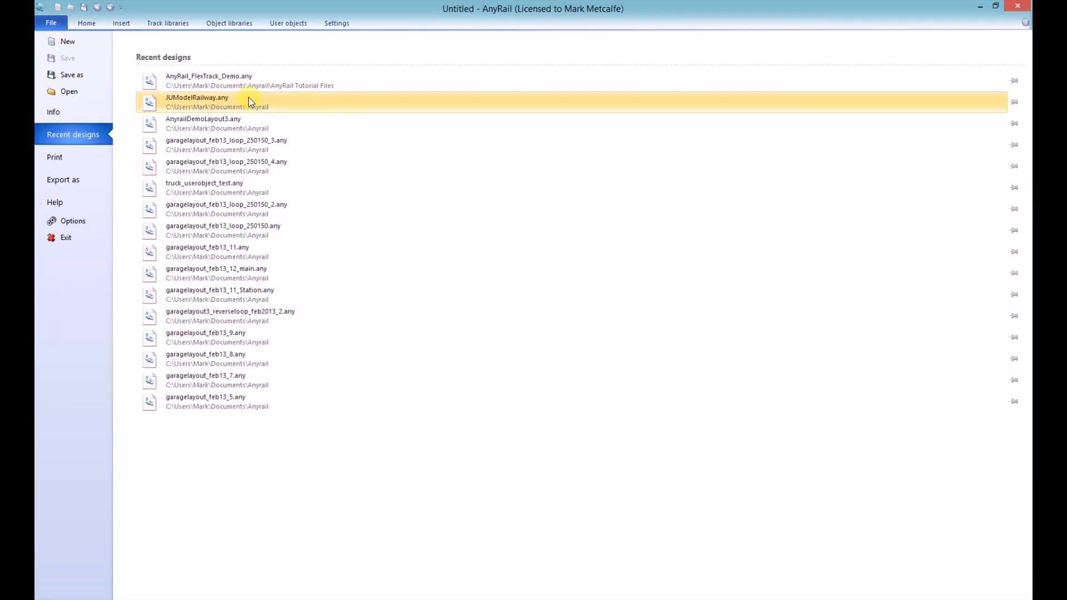
{"action": "left_click", "coordinate": [245, 83]}
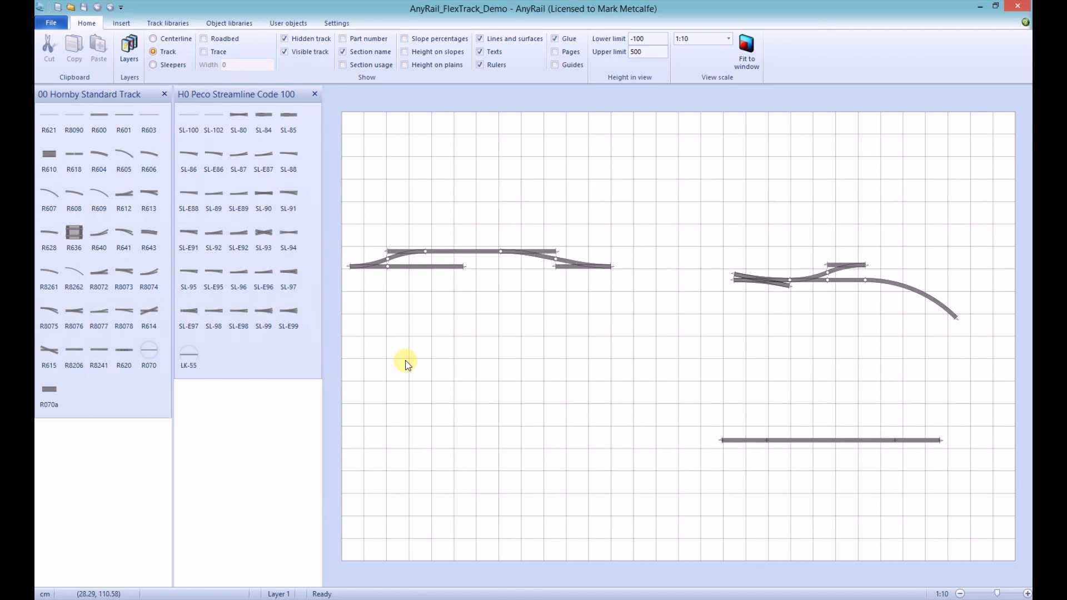
Add an R621 flex track just below the gapped lower line of the passing loop and cut it near where the gap begins.
{"action": "left_click", "coordinate": [50, 121]}
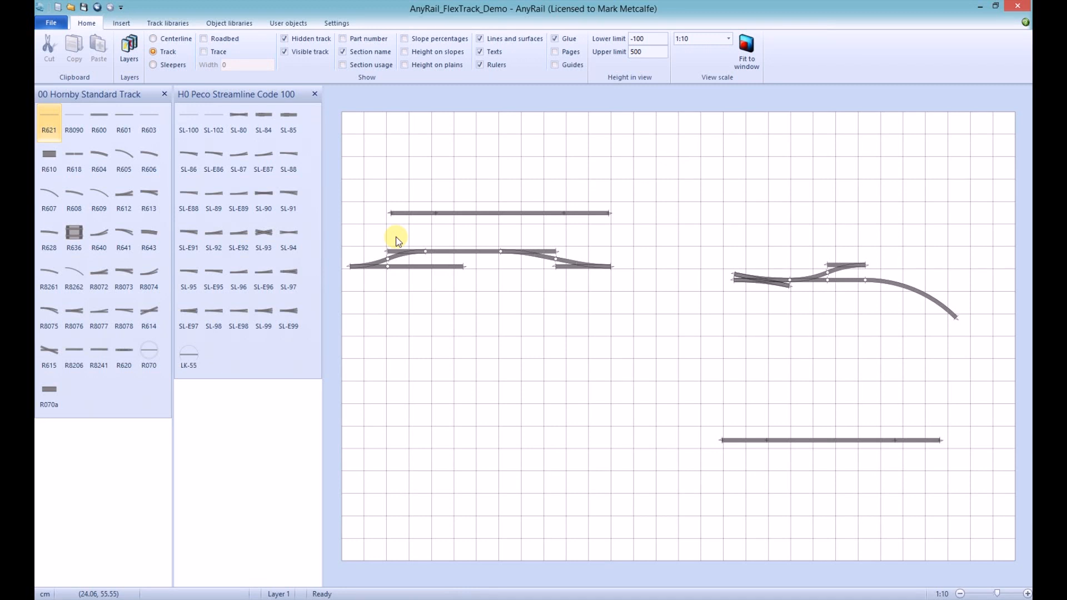
{"action": "left_click_drag", "start_coordinate": [452, 213], "coordinate": [407, 282]}
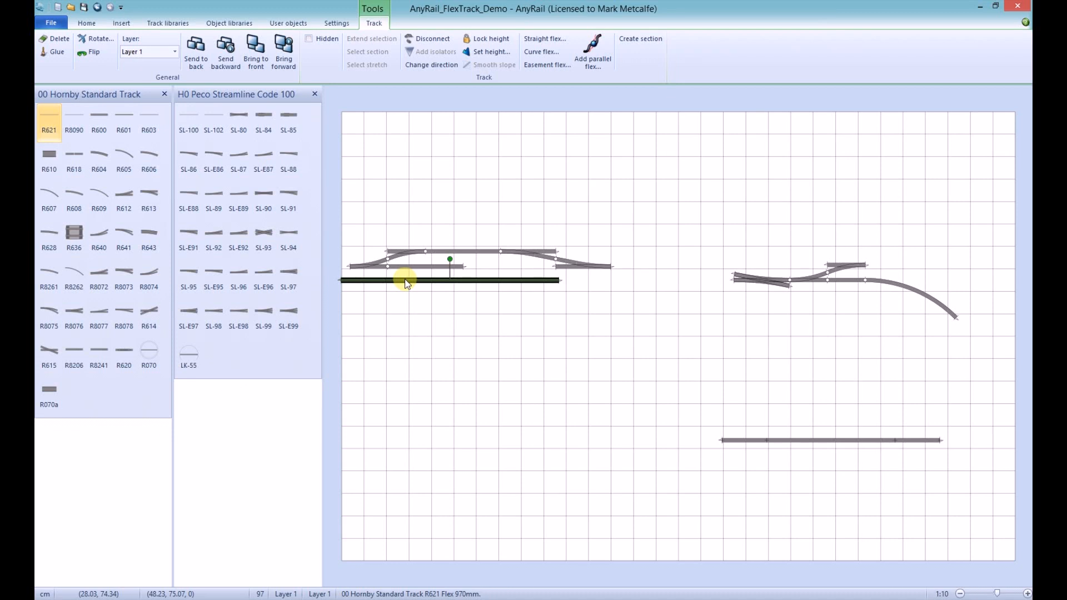
{"action": "left_click", "coordinate": [405, 281]}
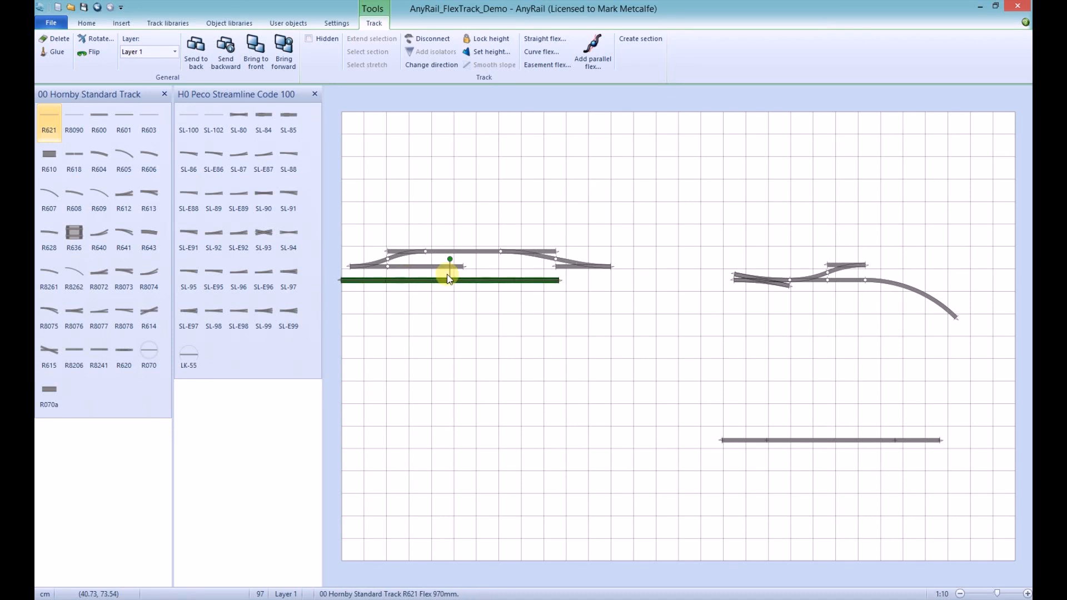
{"action": "left_click_drag", "start_coordinate": [531, 281], "coordinate": [529, 276]}
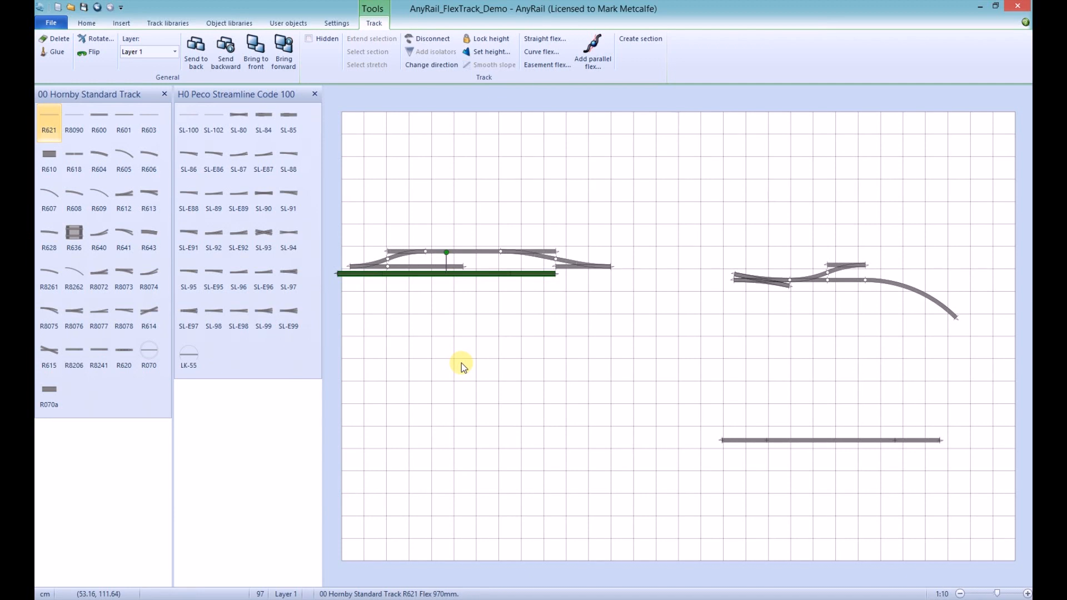
{"action": "left_click_drag", "start_coordinate": [468, 274], "coordinate": [467, 276]}
{"action": "right_click", "coordinate": [467, 276]}
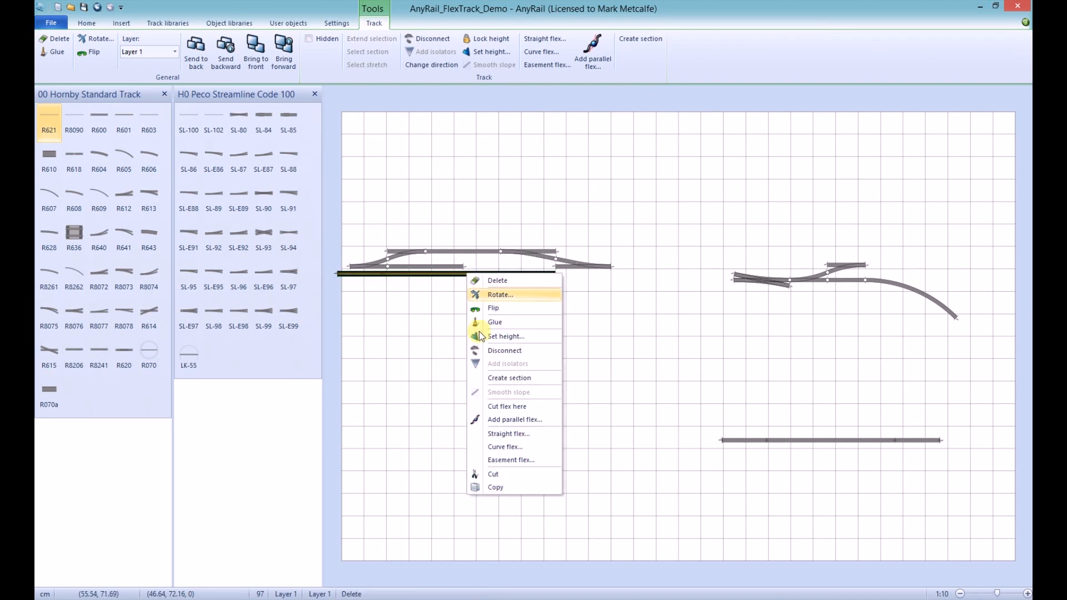
{"action": "left_click", "coordinate": [498, 401]}
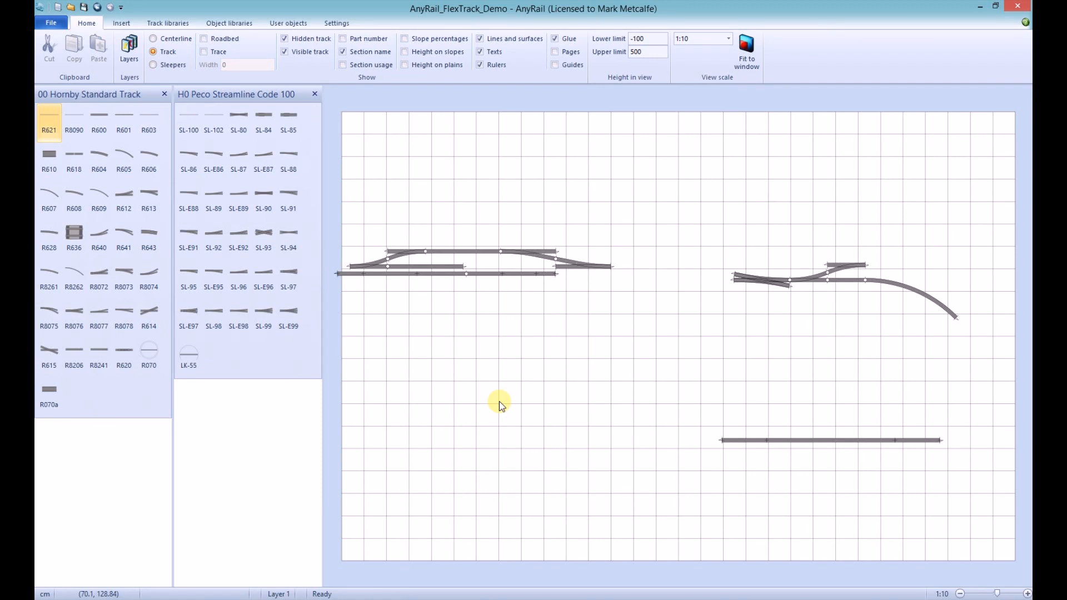
Disconnect the longer left piece of the cut flex track and move it to the empty area below the loop.
{"action": "right_click", "coordinate": [455, 273]}
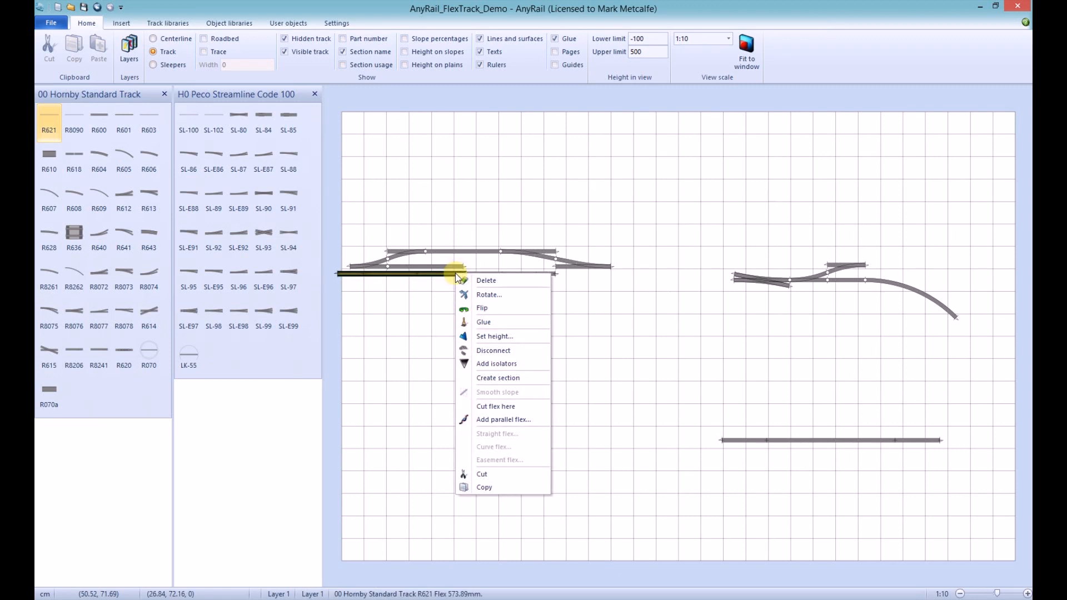
{"action": "left_click", "coordinate": [499, 351]}
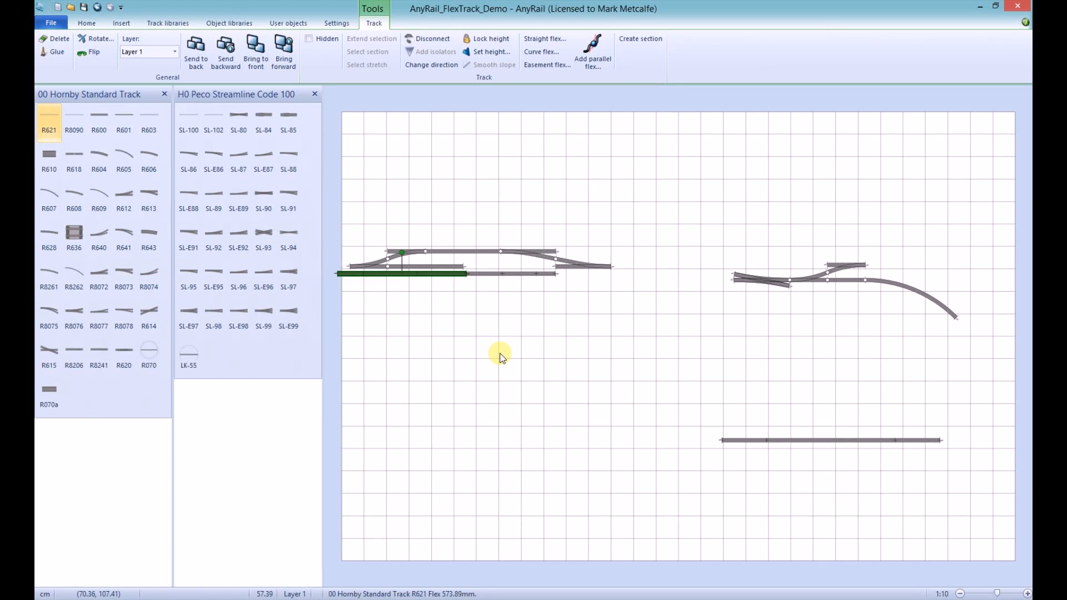
{"action": "left_click_drag", "start_coordinate": [426, 274], "coordinate": [502, 378]}
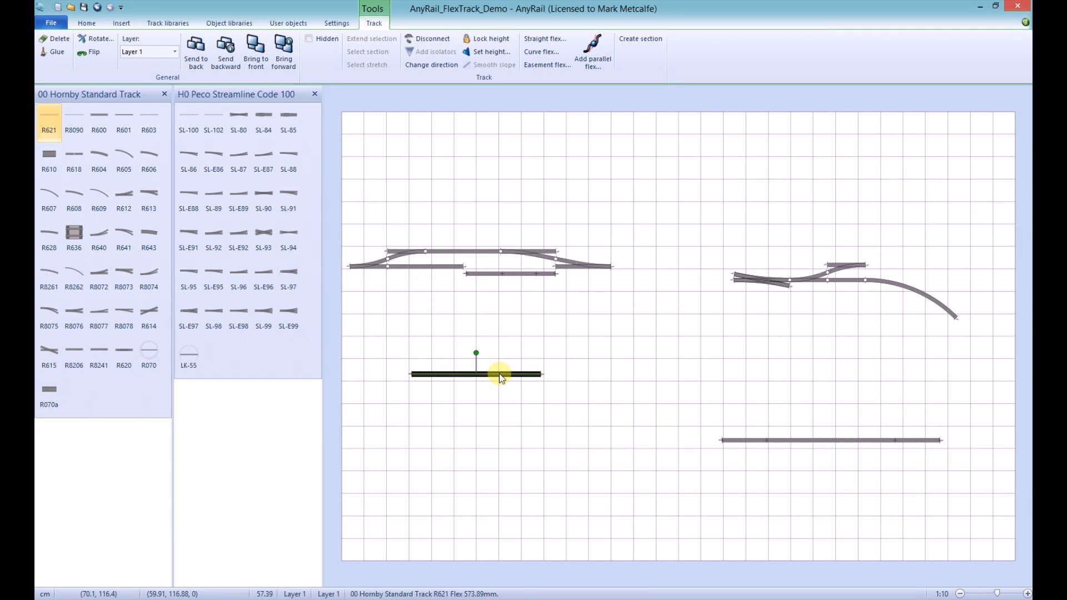
{"action": "left_click", "coordinate": [489, 372]}
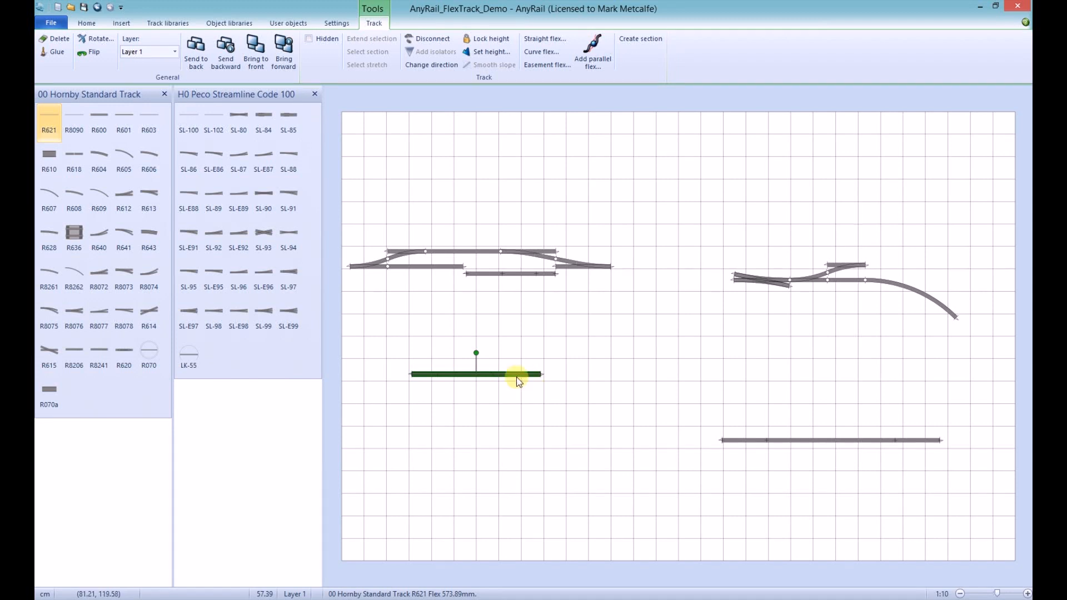
Fill the gap in the loop's lower line with the remaining short flex piece, joining it at both ends.
{"action": "left_click_drag", "start_coordinate": [521, 279], "coordinate": [522, 272]}
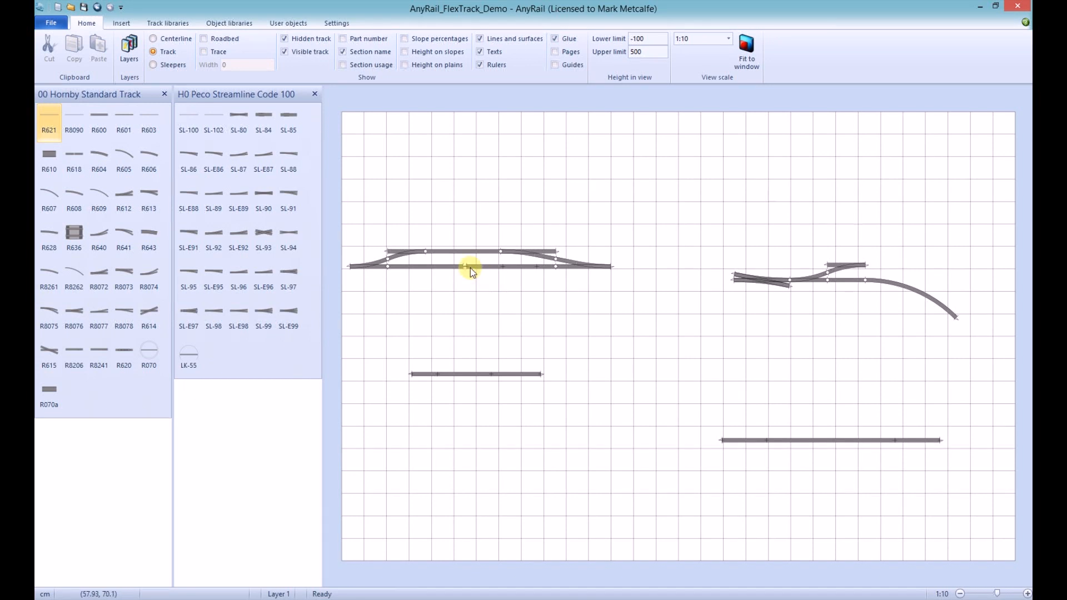
{"action": "left_click_drag", "start_coordinate": [464, 267], "coordinate": [463, 267]}
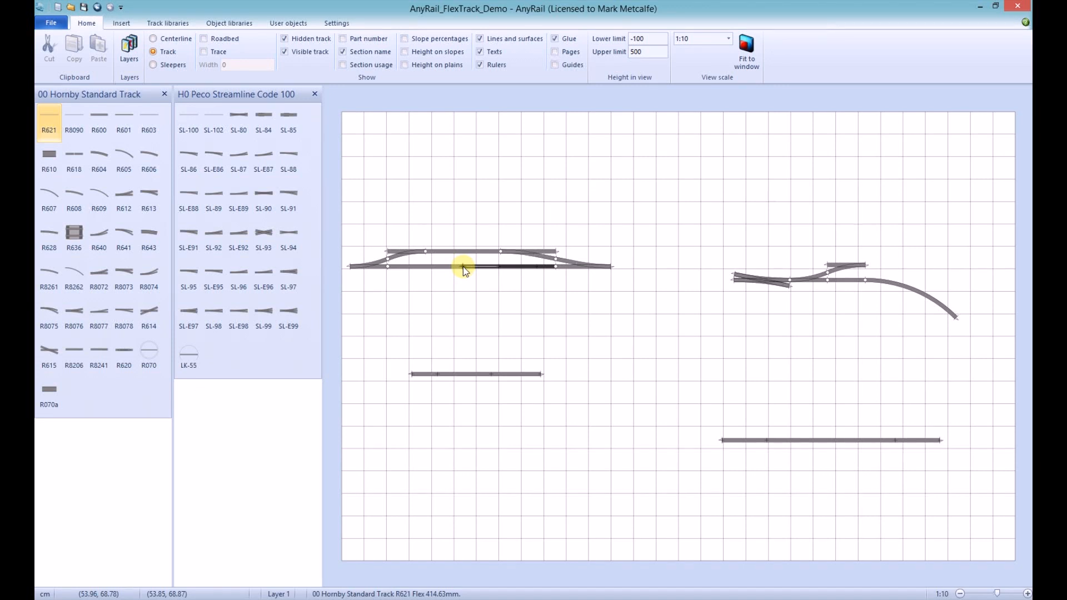
{"action": "left_click_drag", "start_coordinate": [464, 269], "coordinate": [464, 269]}
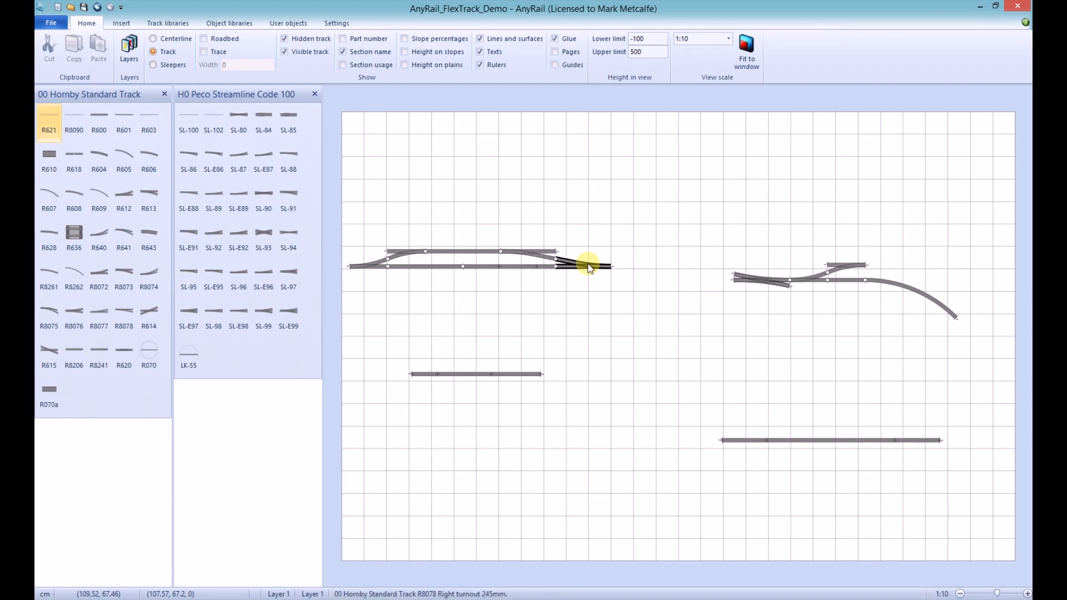
Set the leftover flex piece below the loop to a straight length of 24.5 cm.
{"action": "right_click", "coordinate": [509, 375]}
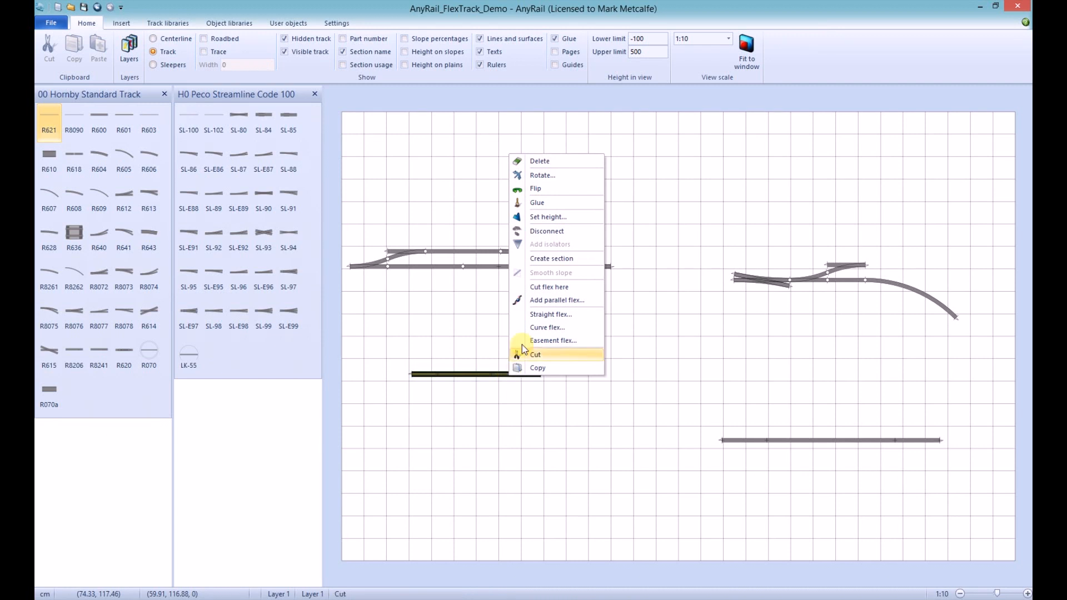
{"action": "left_click", "coordinate": [534, 314]}
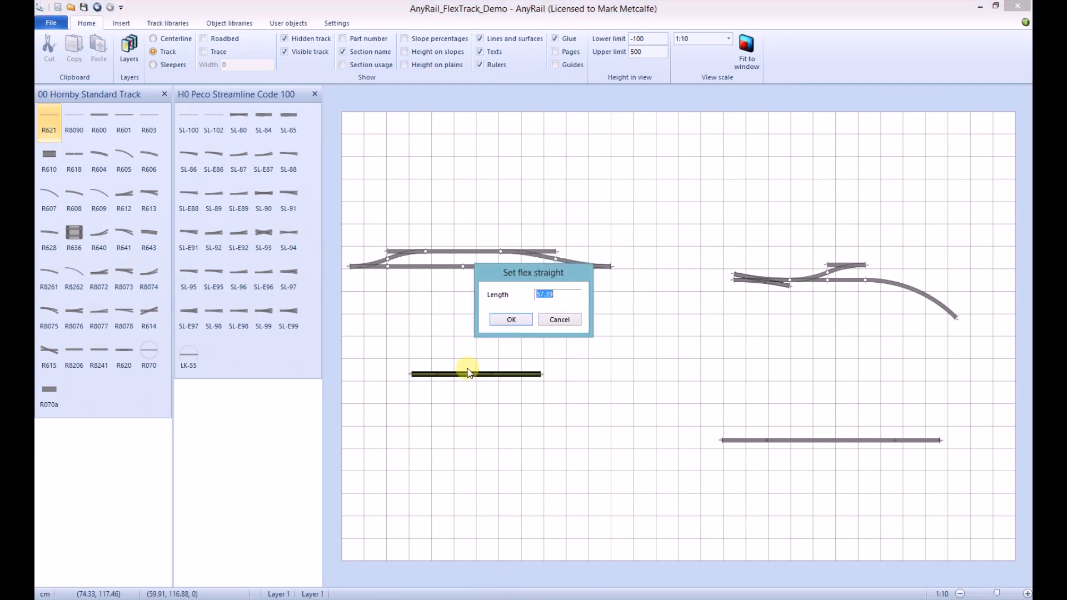
{"action": "type", "text": "24.5"}
{"action": "left_click", "coordinate": [510, 319]}
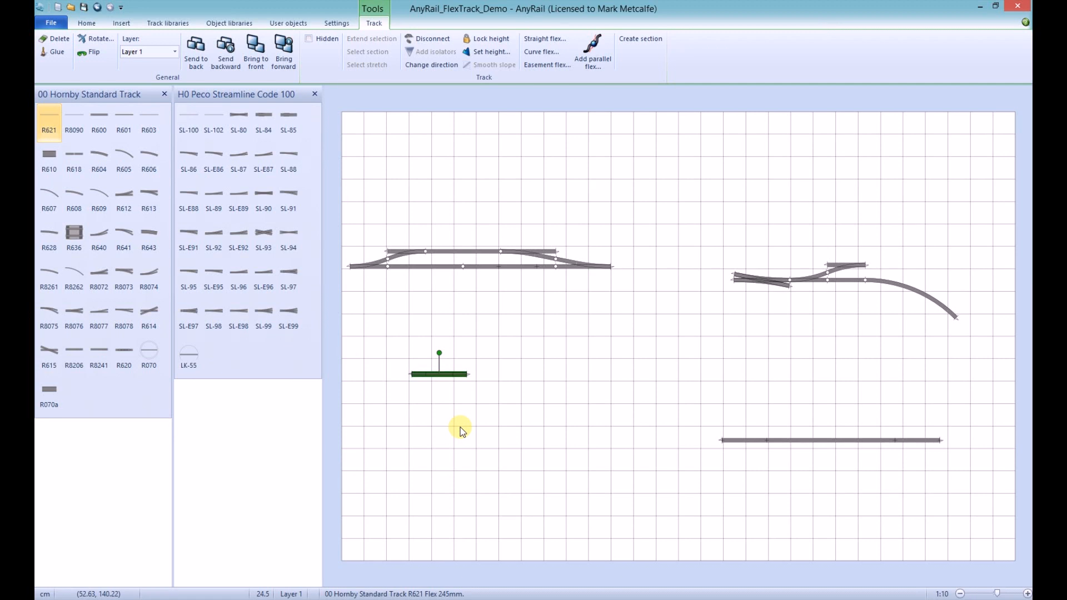
Attach the 24.5 cm flex piece to the right end of the loop's upper line and glue it in place.
{"action": "left_click_drag", "start_coordinate": [419, 376], "coordinate": [565, 257]}
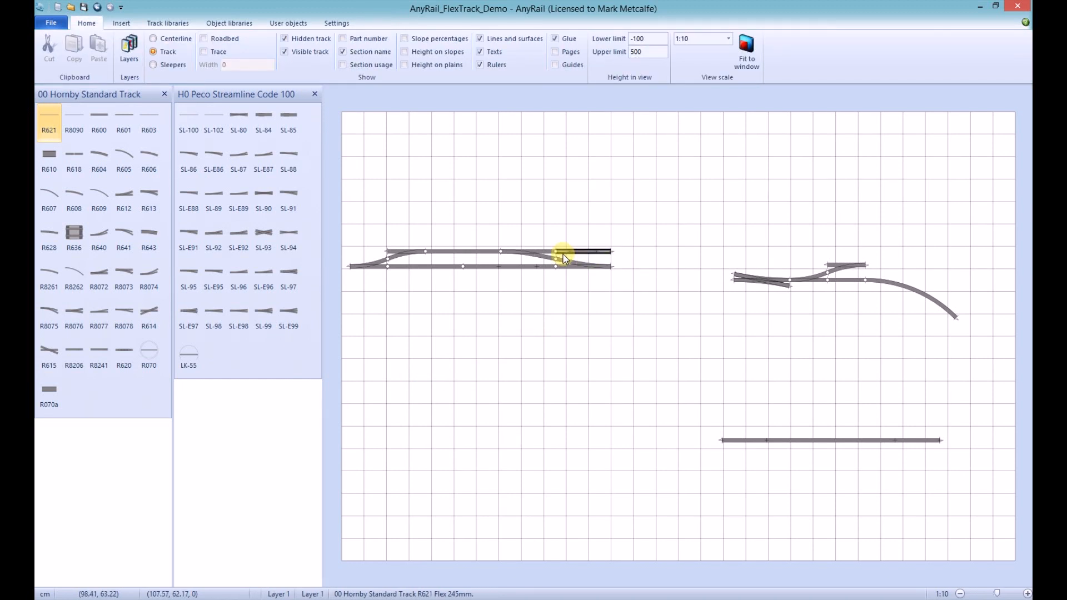
{"action": "left_click_drag", "start_coordinate": [564, 257], "coordinate": [565, 261]}
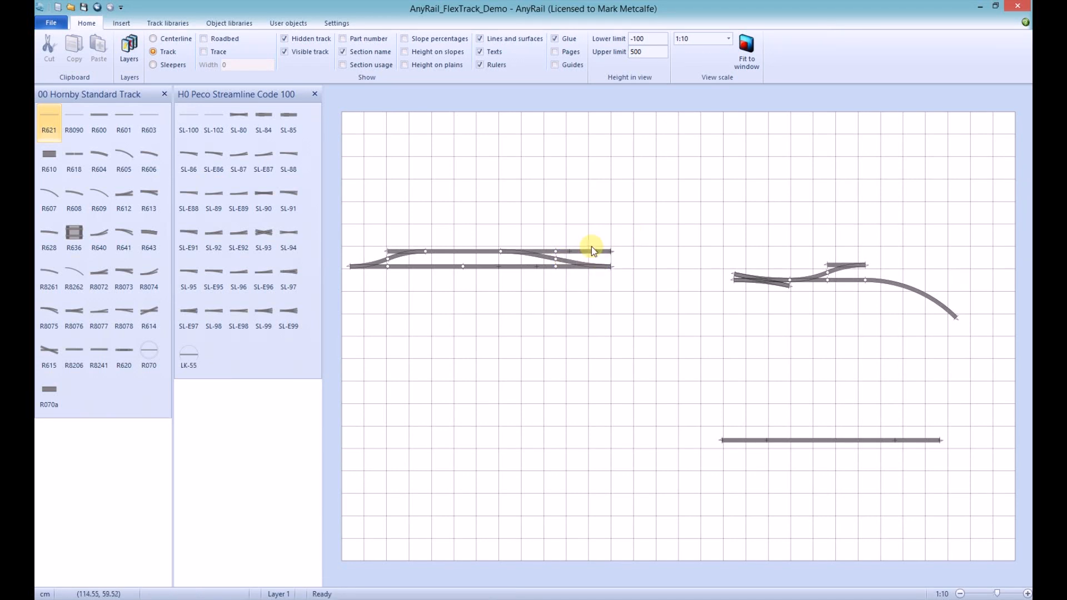
{"action": "right_click", "coordinate": [591, 255]}
{"action": "left_click", "coordinate": [622, 300]}
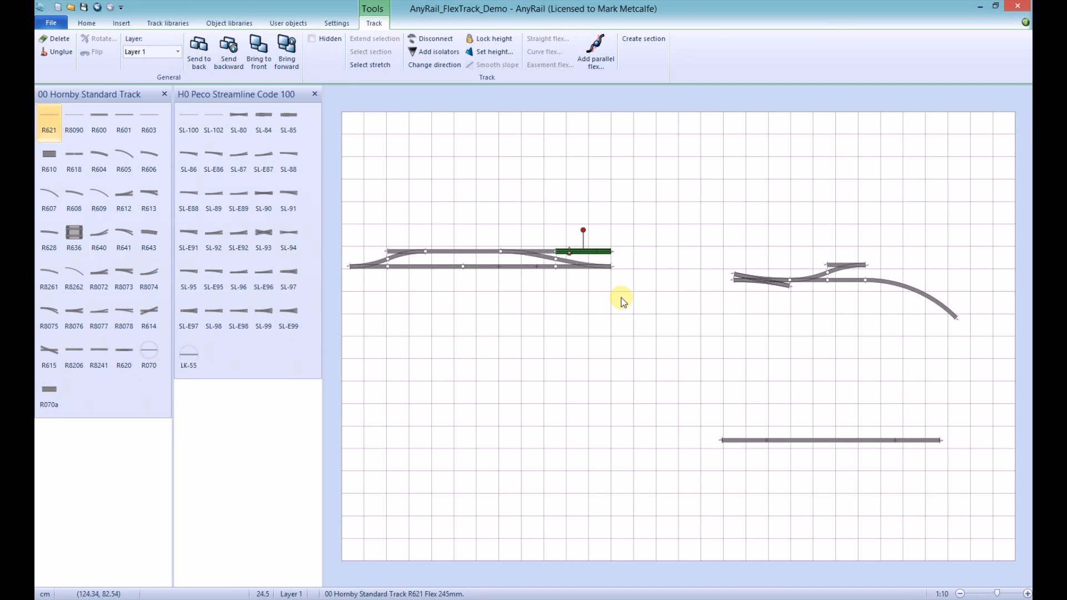
Curve the loose flex track at lower right to angle 45 and radius 63.9, and attach it to the upper track above the existing curve.
{"action": "right_click", "coordinate": [828, 443]}
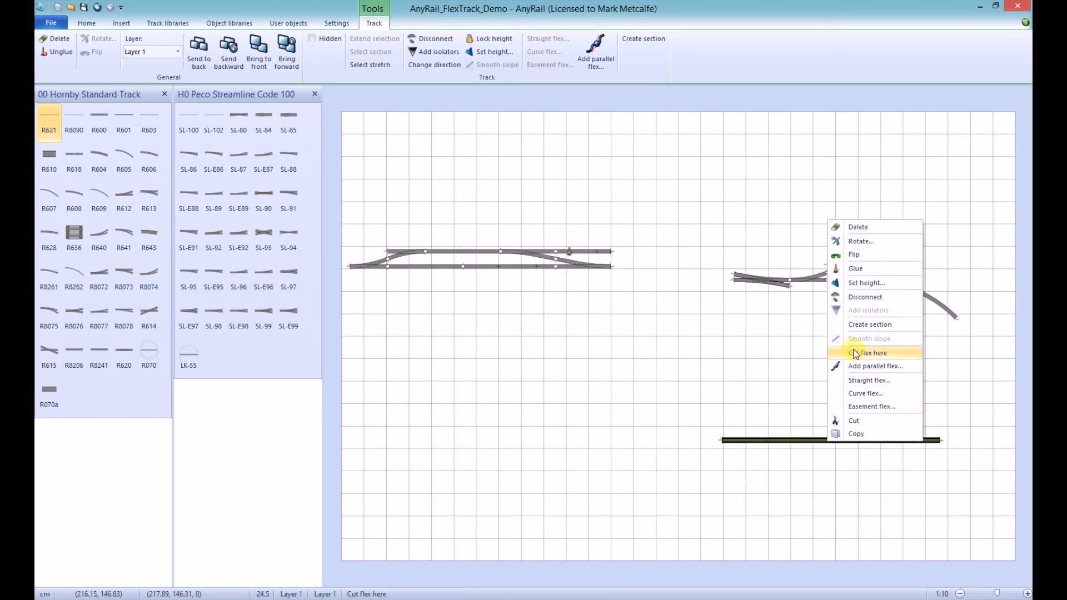
{"action": "left_click", "coordinate": [864, 392]}
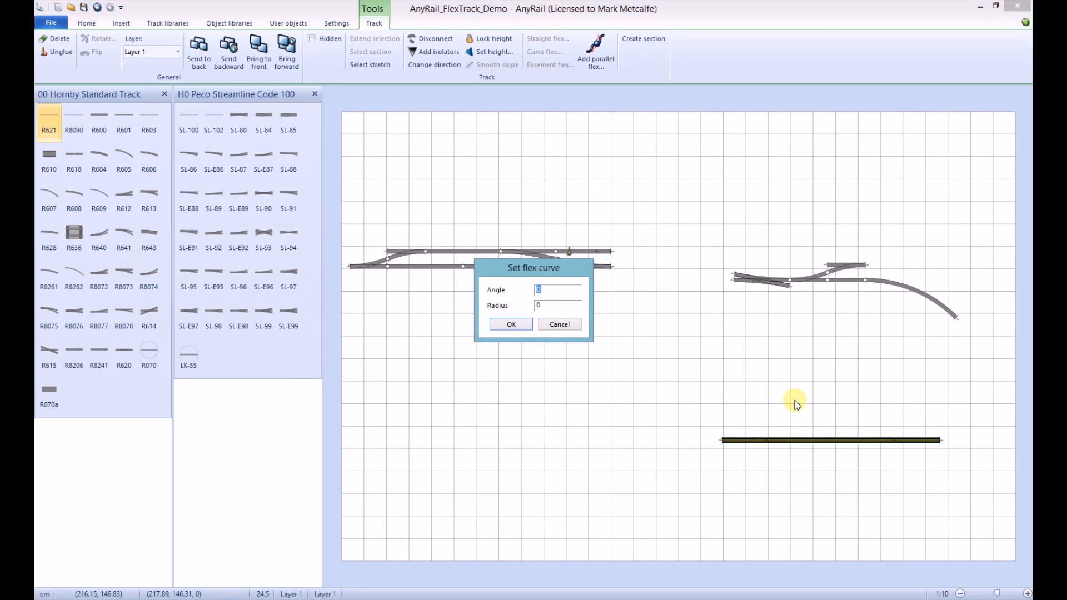
{"action": "type", "text": "45"}
{"action": "left_click_drag", "start_coordinate": [557, 306], "coordinate": [532, 307]}
{"action": "type", "text": "63.9"}
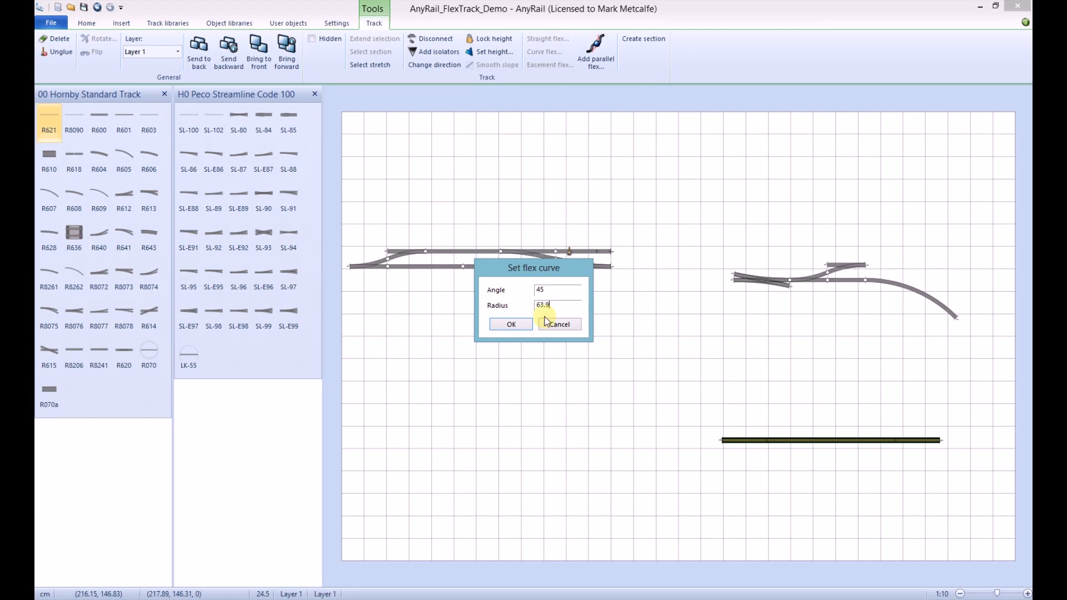
{"action": "left_click", "coordinate": [515, 325]}
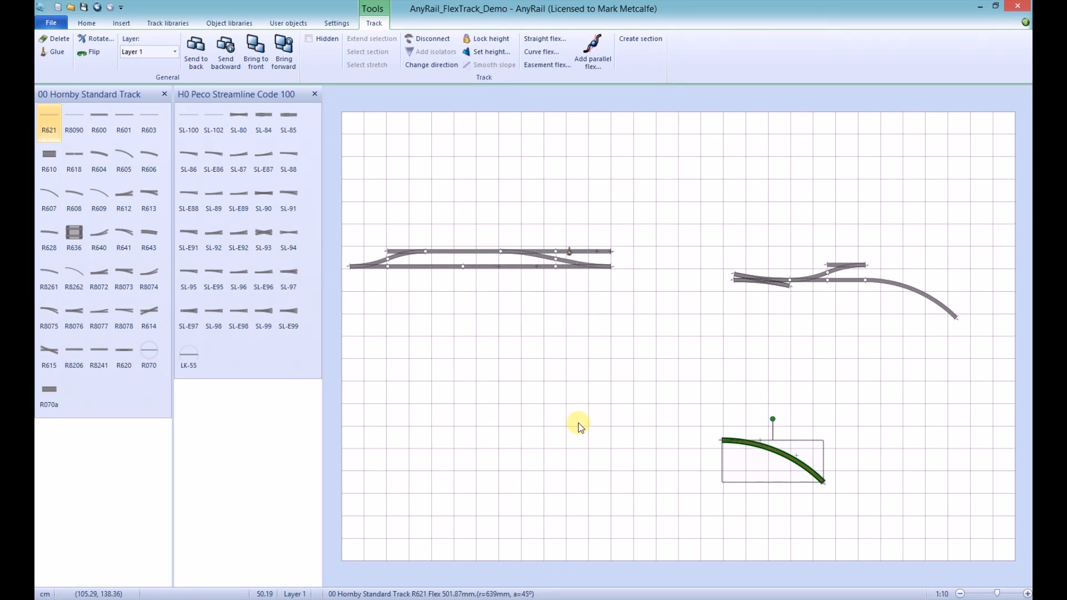
{"action": "left_click_drag", "start_coordinate": [723, 440], "coordinate": [881, 269]}
{"action": "left_click_drag", "start_coordinate": [882, 269], "coordinate": [882, 269]}
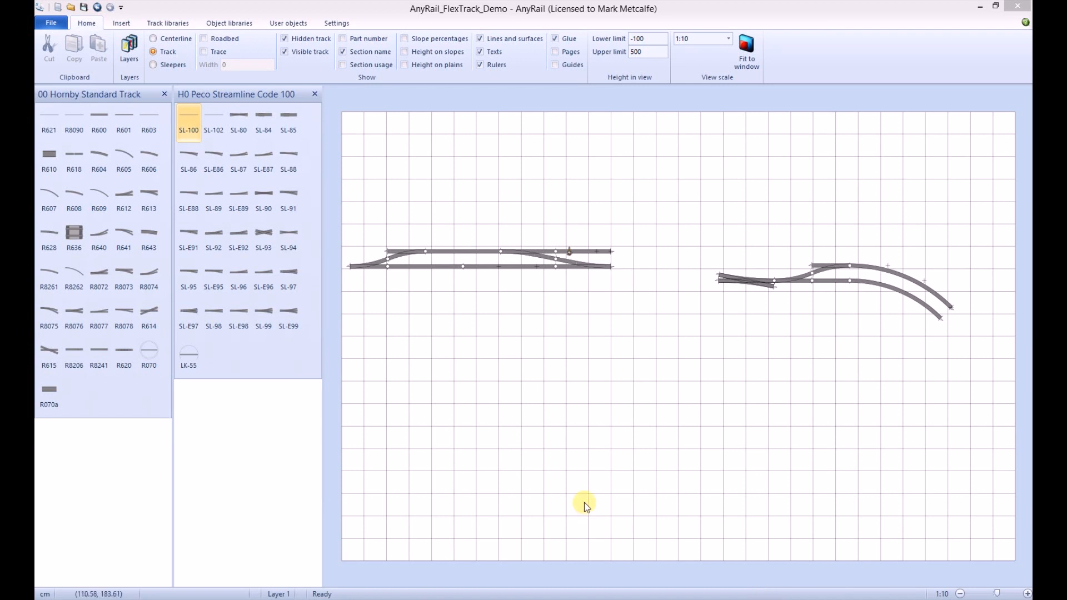
Bridge the left and right track groups with a Peco SL-100 flex track set as a right easement with angle 12 and radius 152.4.
{"action": "left_click", "coordinate": [195, 132]}
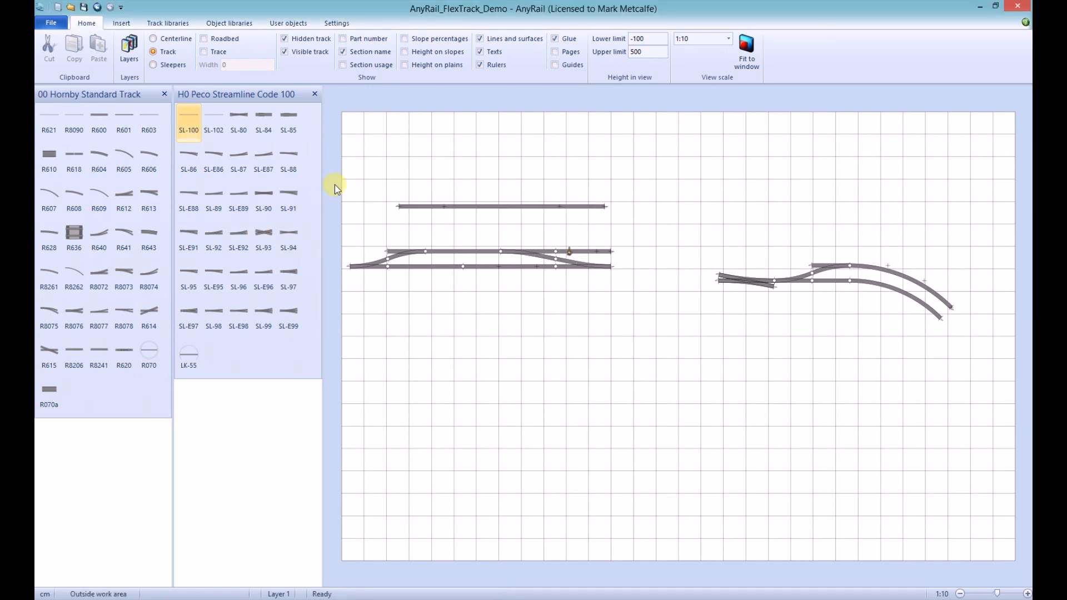
{"action": "right_click", "coordinate": [456, 210]}
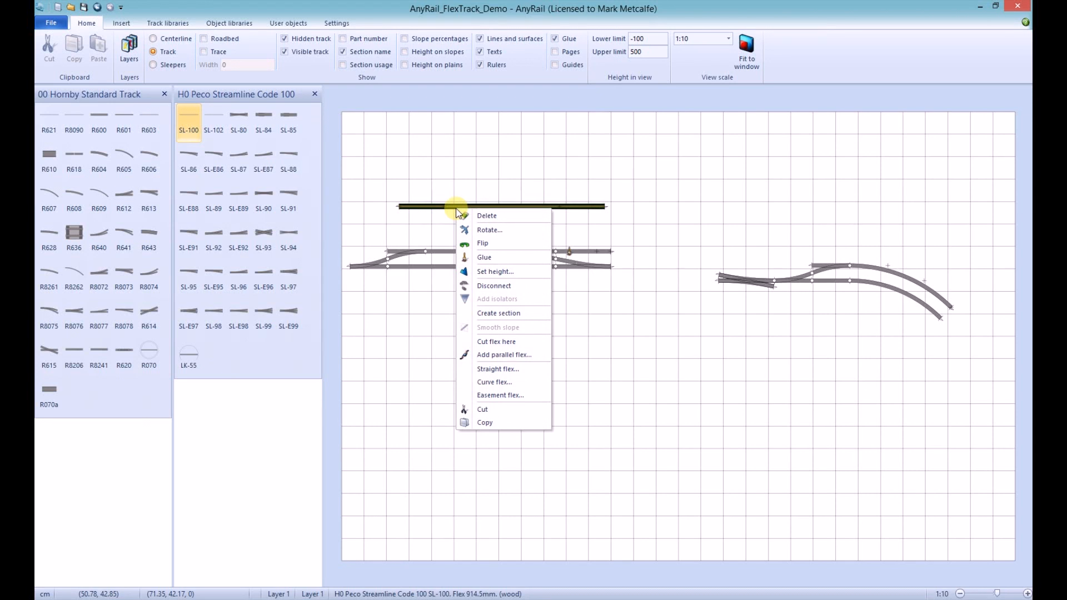
{"action": "left_click", "coordinate": [500, 395]}
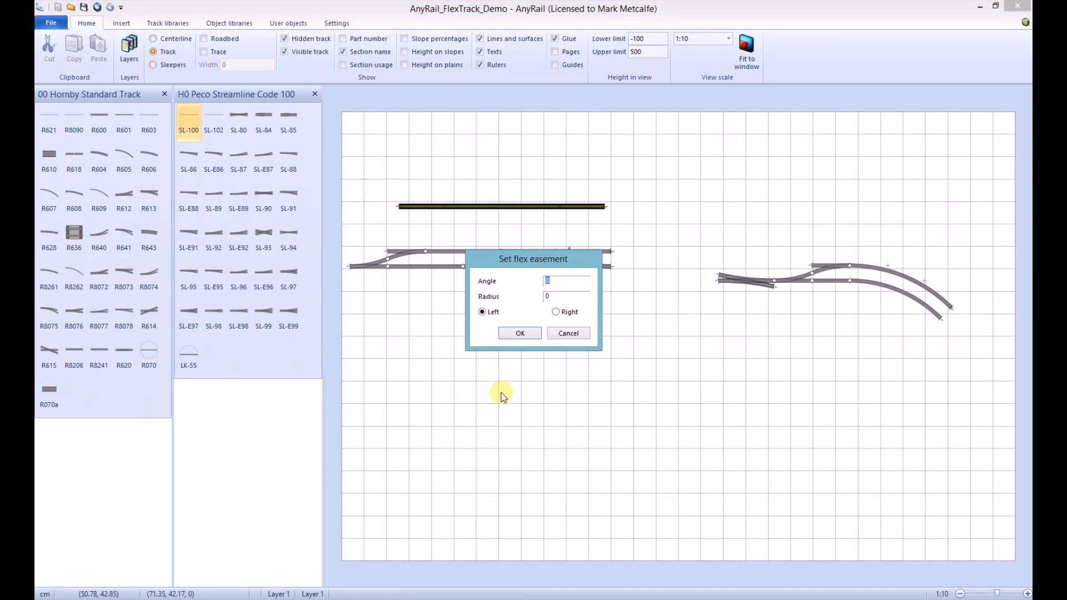
{"action": "type", "text": "12"}
{"action": "left_click", "coordinate": [550, 296]}
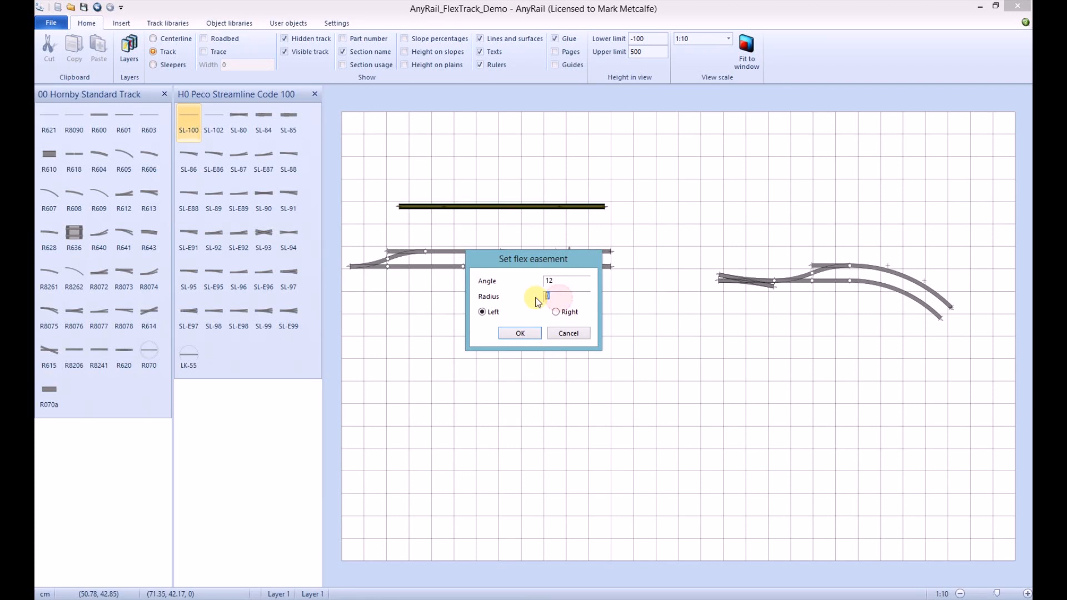
{"action": "type", "text": "152.4"}
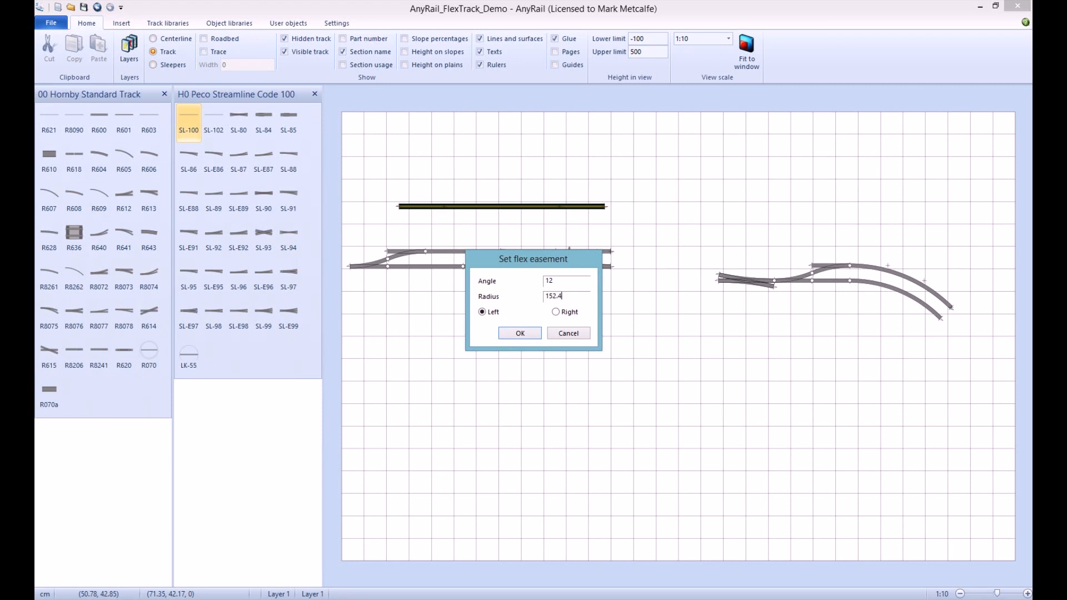
{"action": "left_click", "coordinate": [556, 312]}
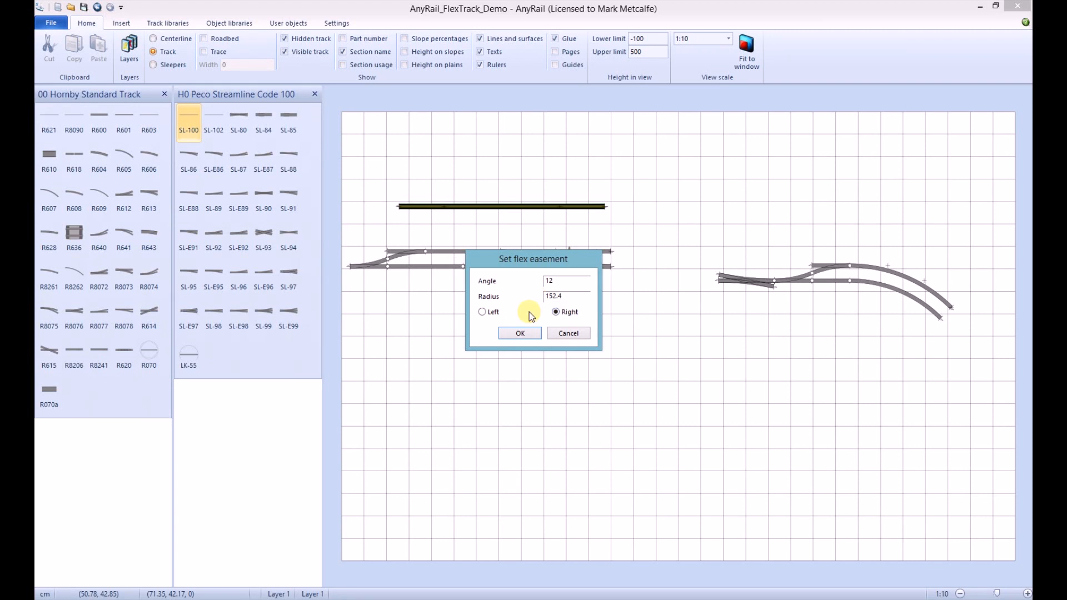
{"action": "left_click", "coordinate": [519, 333]}
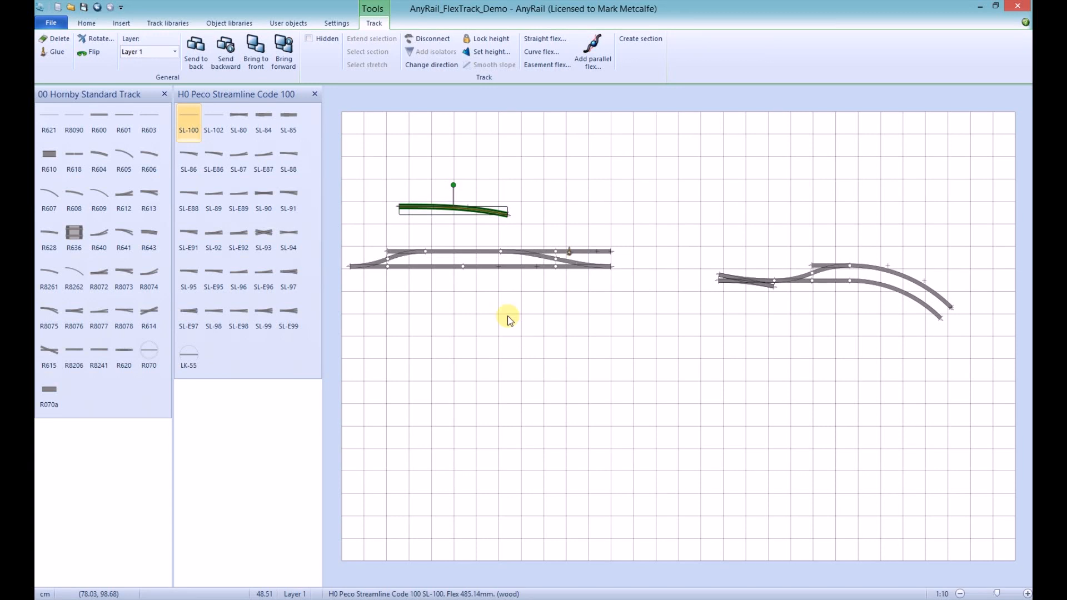
{"action": "left_click_drag", "start_coordinate": [445, 210], "coordinate": [620, 266]}
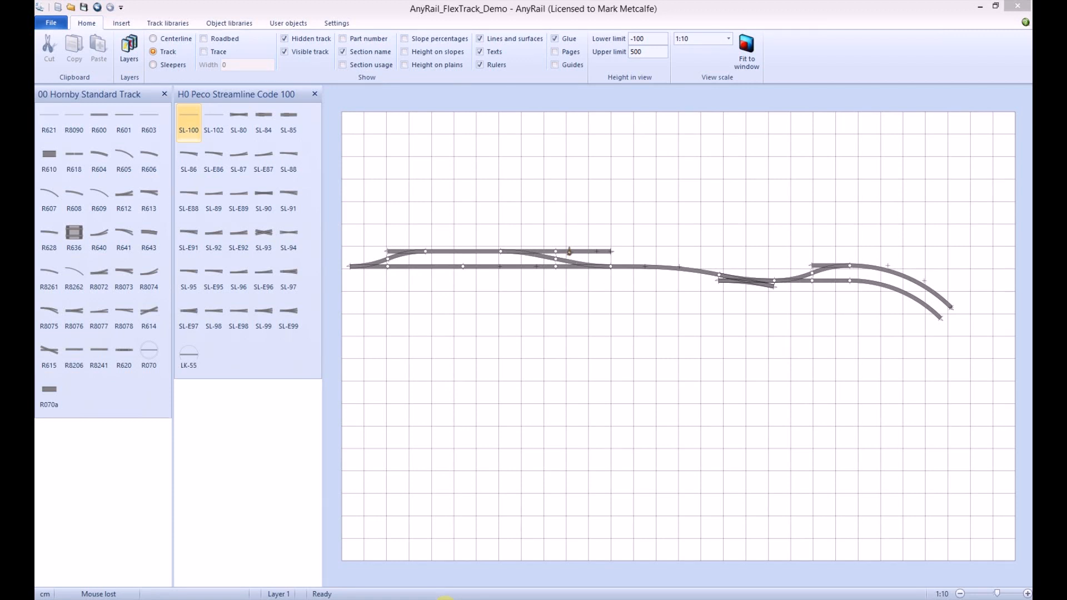
Add a parallel flex track at distance 12 above the SL-100 flex piece that links the left and right track groups.
{"action": "right_click", "coordinate": [661, 269]}
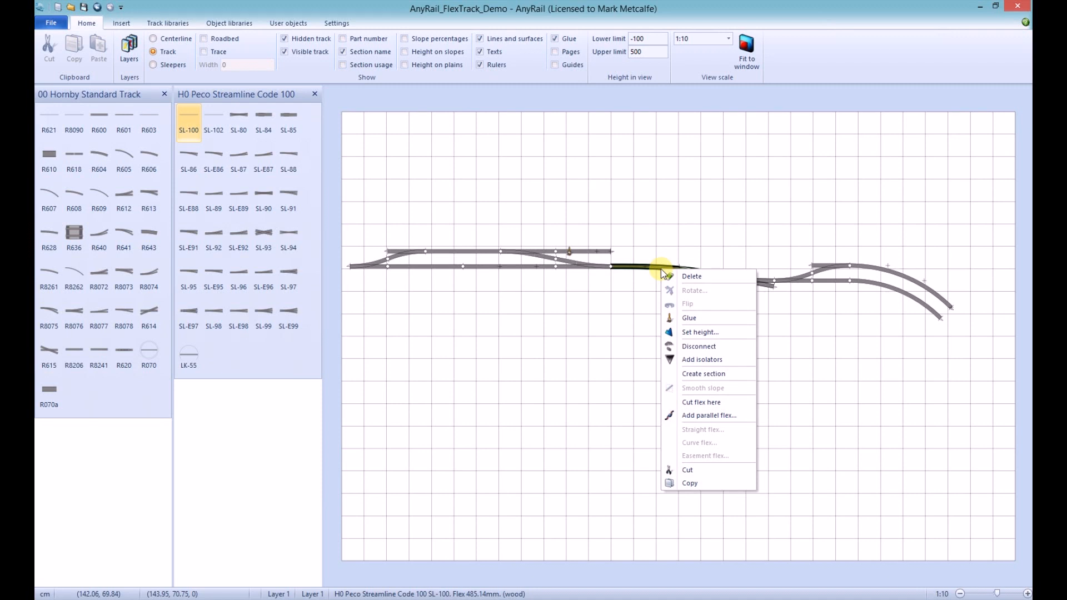
{"action": "left_click", "coordinate": [719, 410]}
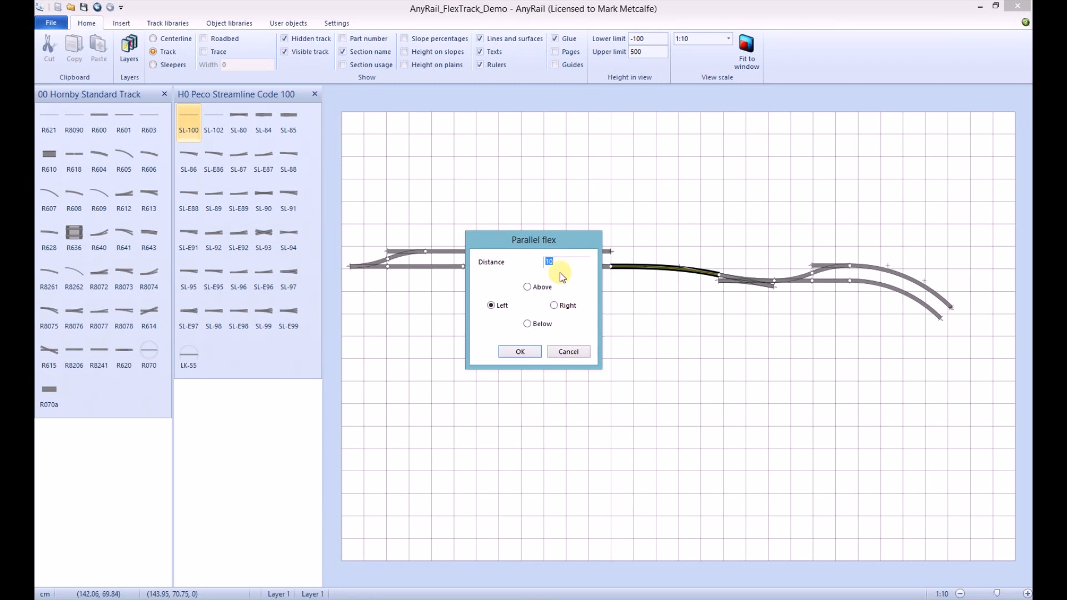
{"action": "type", "text": "12"}
{"action": "left_click", "coordinate": [528, 287]}
{"action": "left_click", "coordinate": [532, 352]}
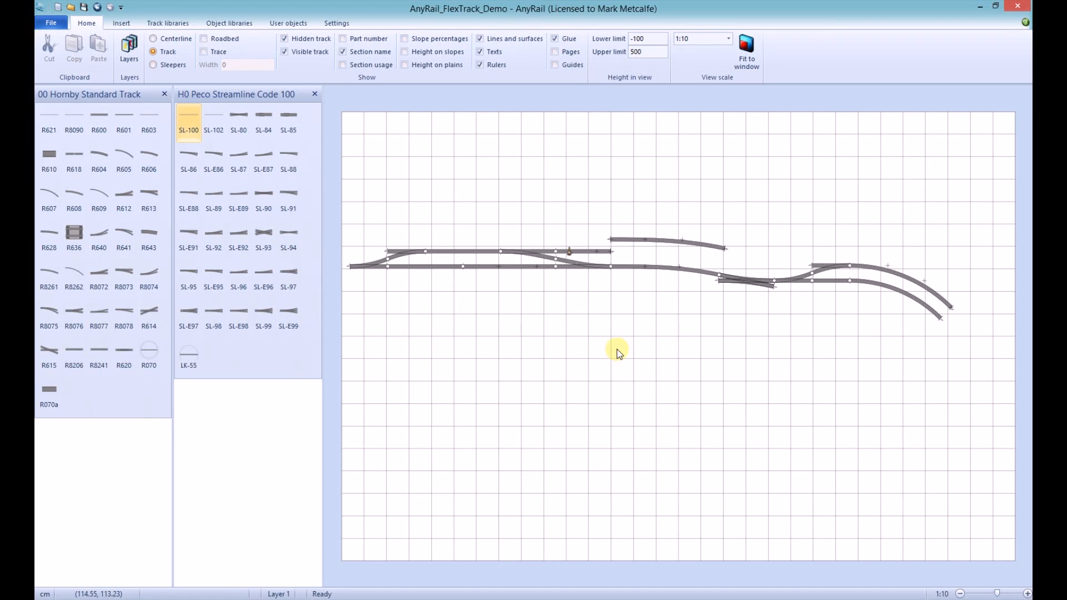
Attach the parallel flex to the upper line's right end, extend it to the right group's upper track, and smooth its curve.
{"action": "left_click_drag", "start_coordinate": [662, 245], "coordinate": [613, 254]}
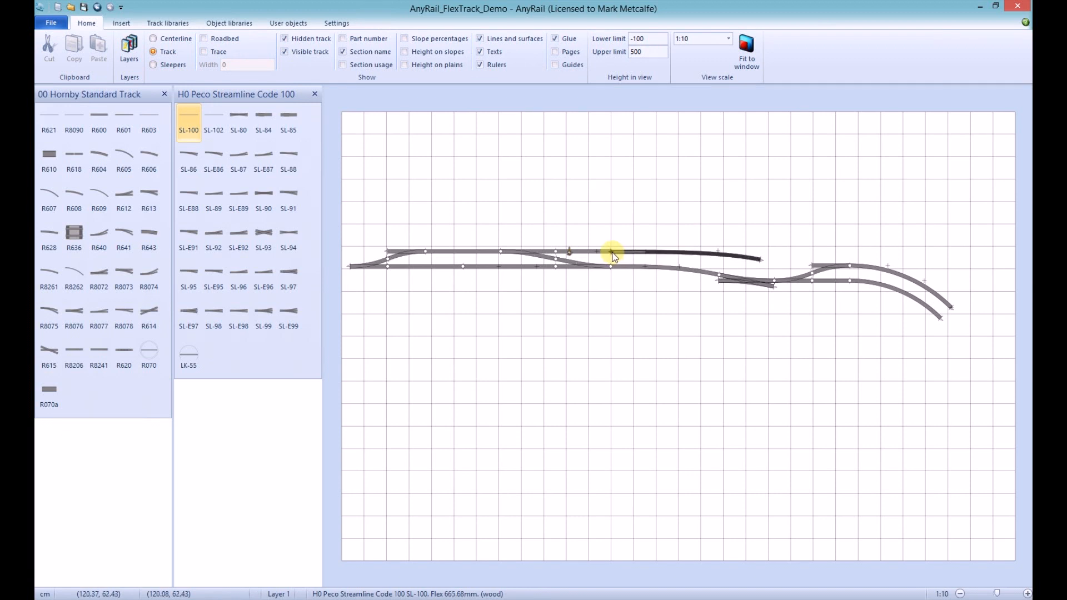
{"action": "left_click_drag", "start_coordinate": [757, 259], "coordinate": [811, 267]}
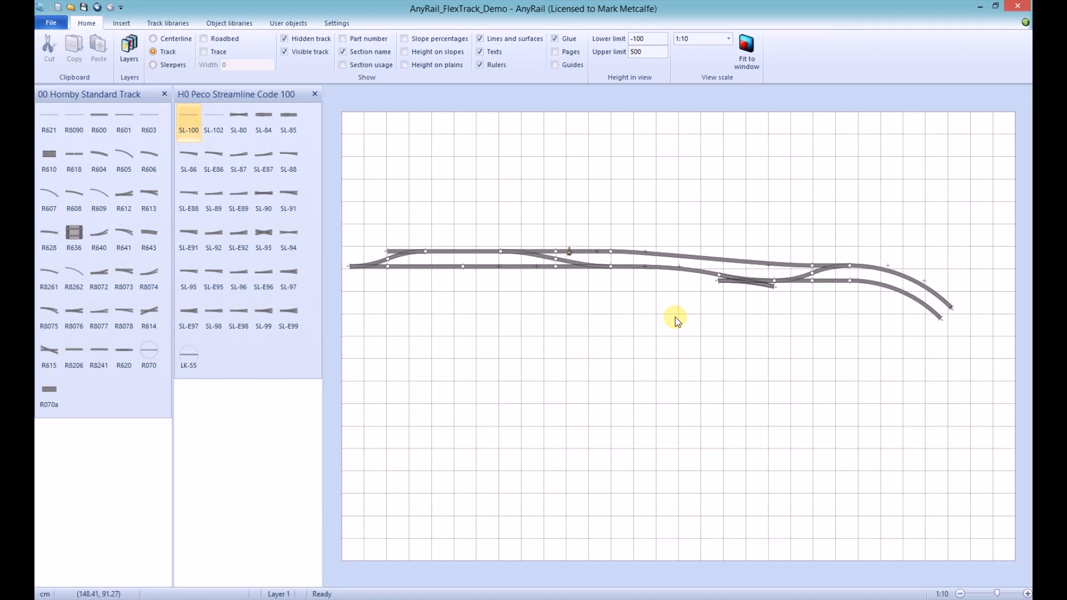
{"action": "left_click_drag", "start_coordinate": [646, 253], "coordinate": [738, 262]}
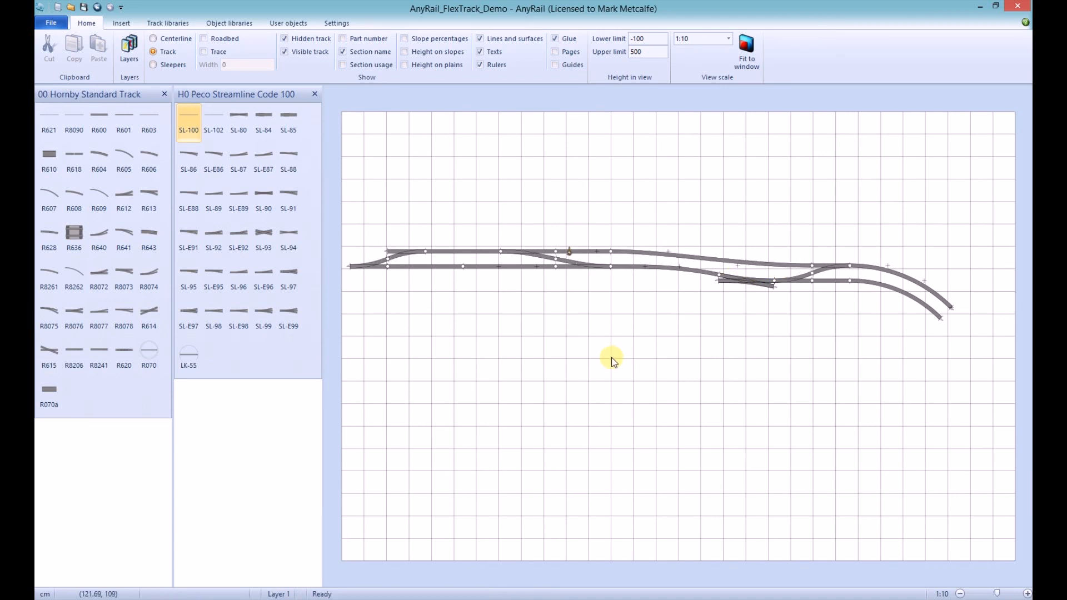